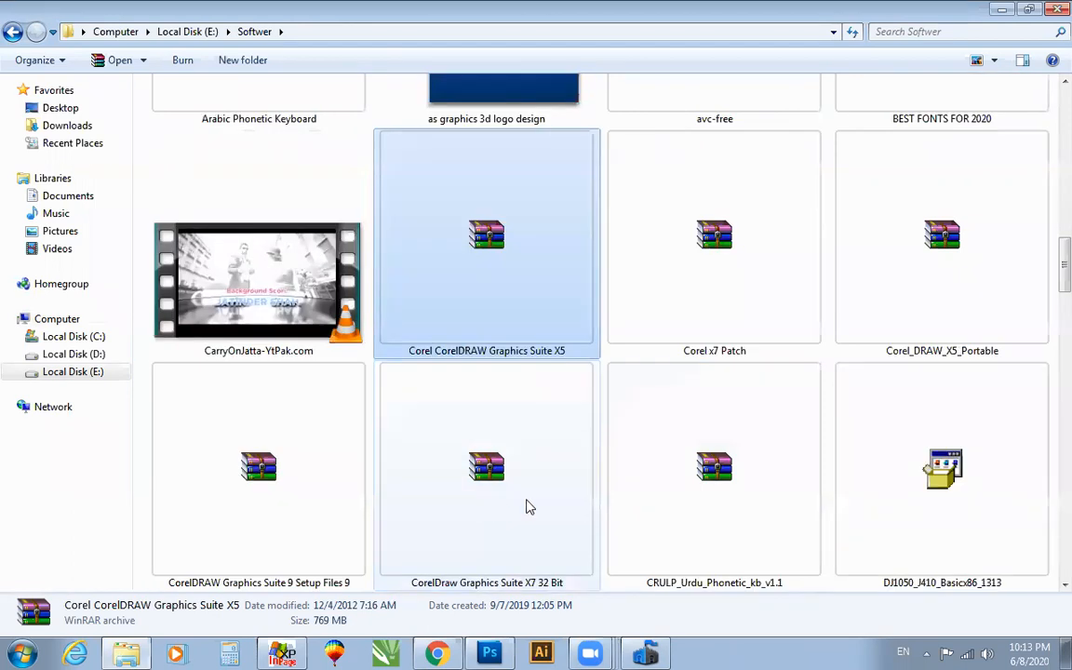
# - Browse the Softwer folder to find the Kelk 2013 and Kelk_2010_full archives
pyautogui.click(657, 474)
pyautogui.scroll(-4, 505, 503)
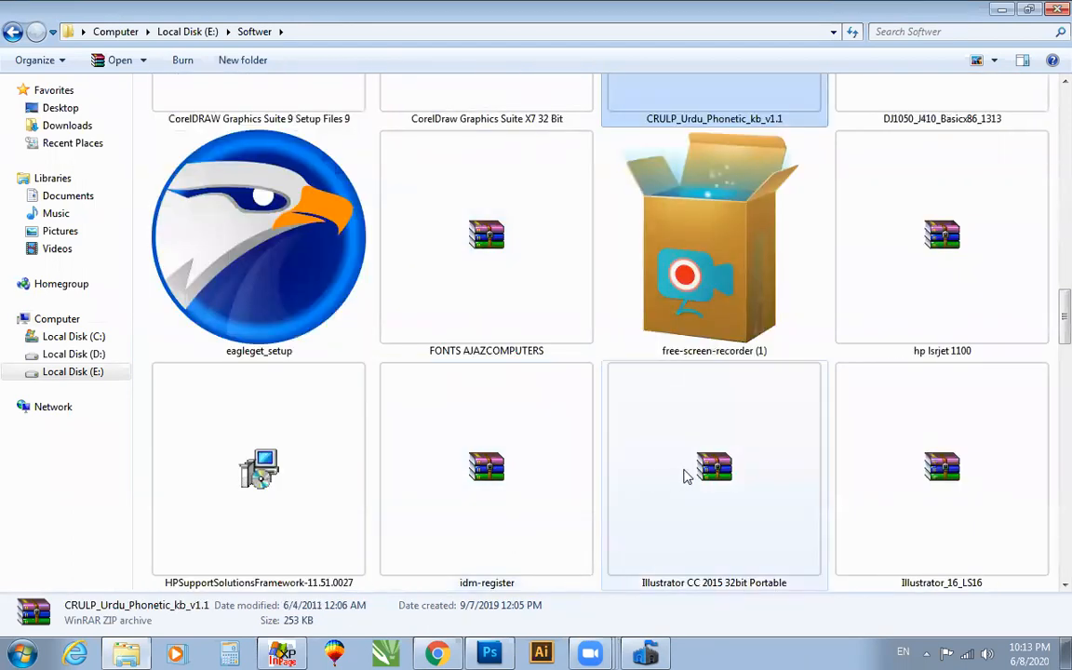
pyautogui.click(682, 475)
pyautogui.scroll(-2, 689, 470)
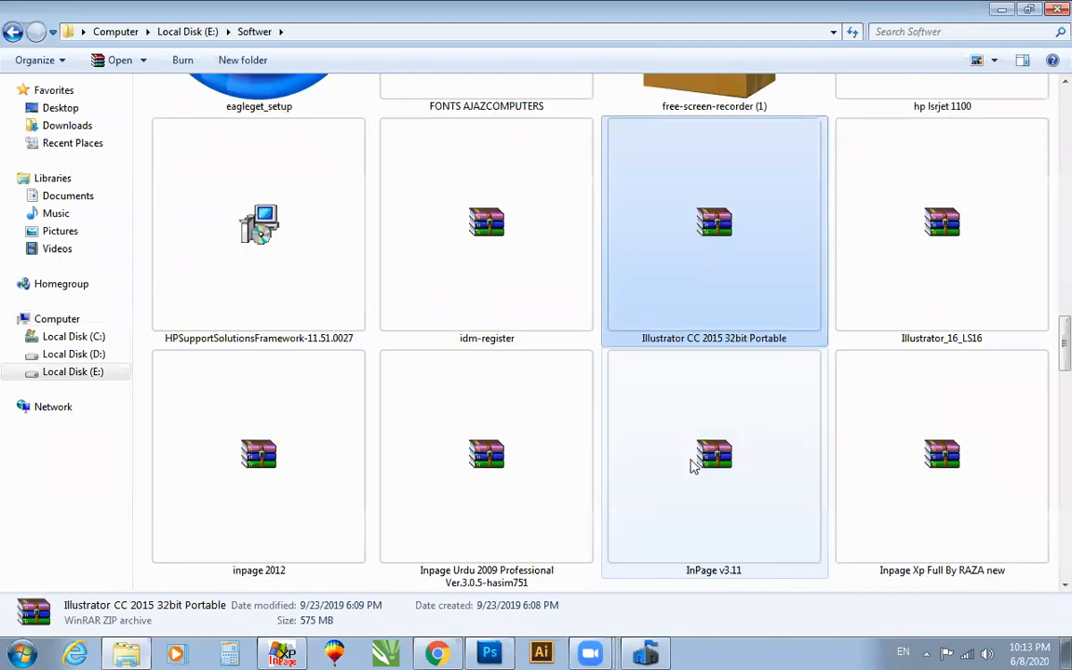
pyautogui.click(510, 493)
pyautogui.scroll(-2, 510, 493)
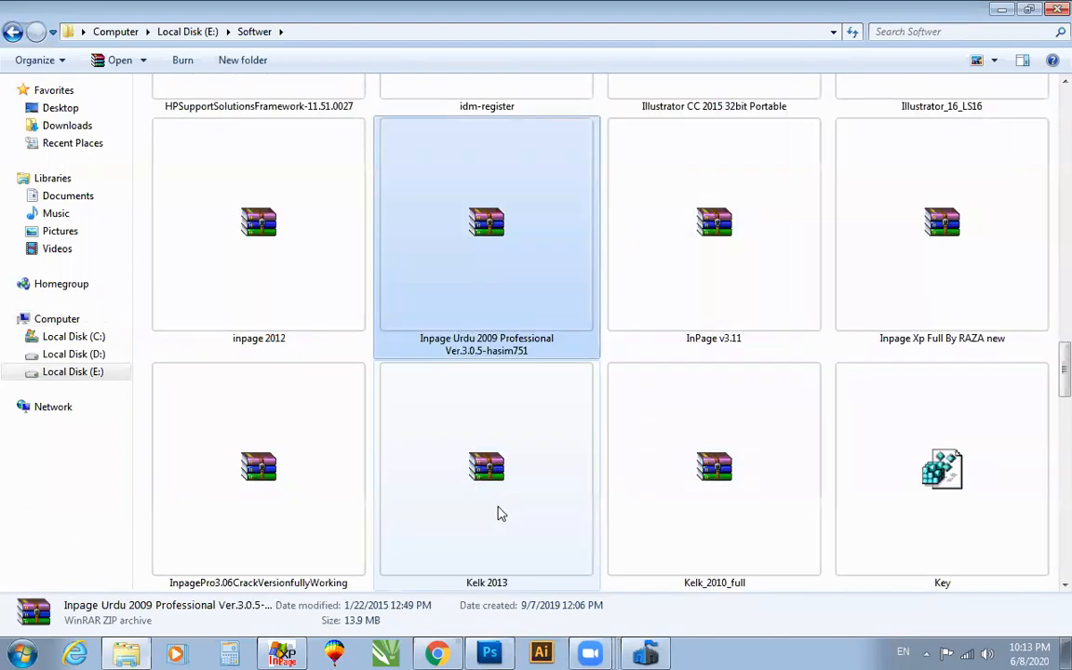
# - Turn off real-time protection in Microsoft Security Essentials, save the change, and minimise its window
pyautogui.click(927, 652)
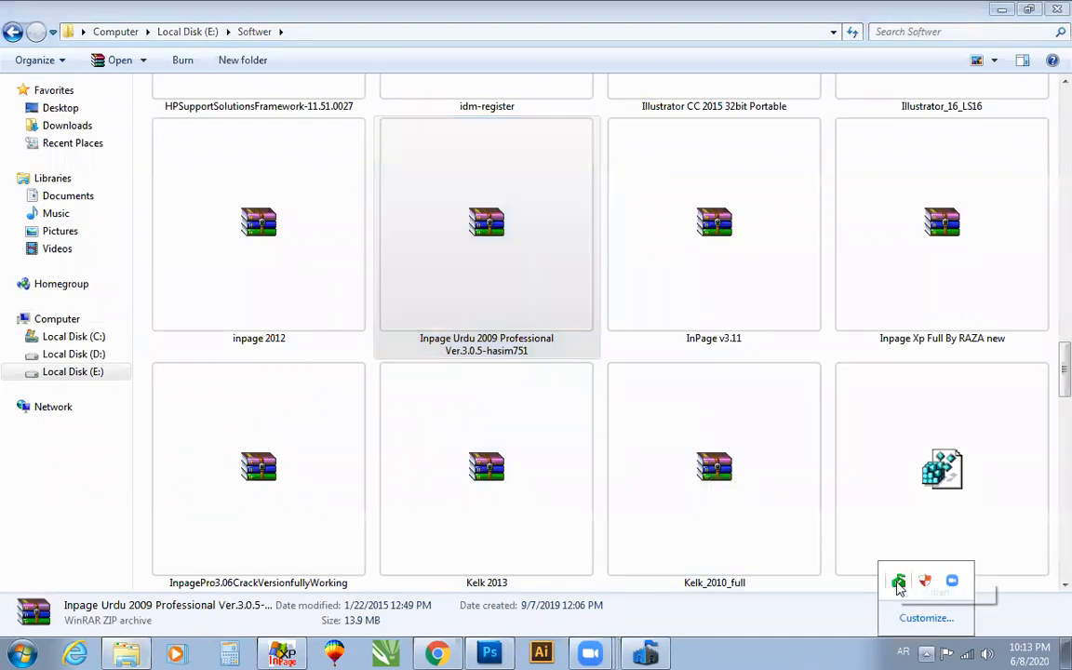
pyautogui.rightClick(899, 583)
pyautogui.click(921, 596)
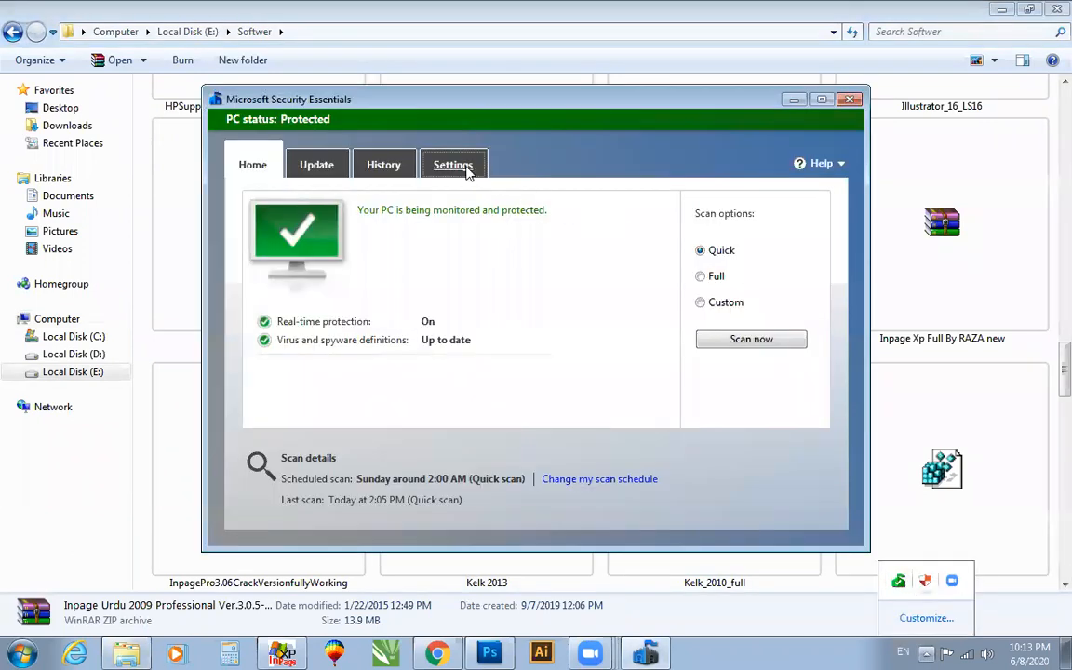
pyautogui.click(454, 165)
pyautogui.click(301, 240)
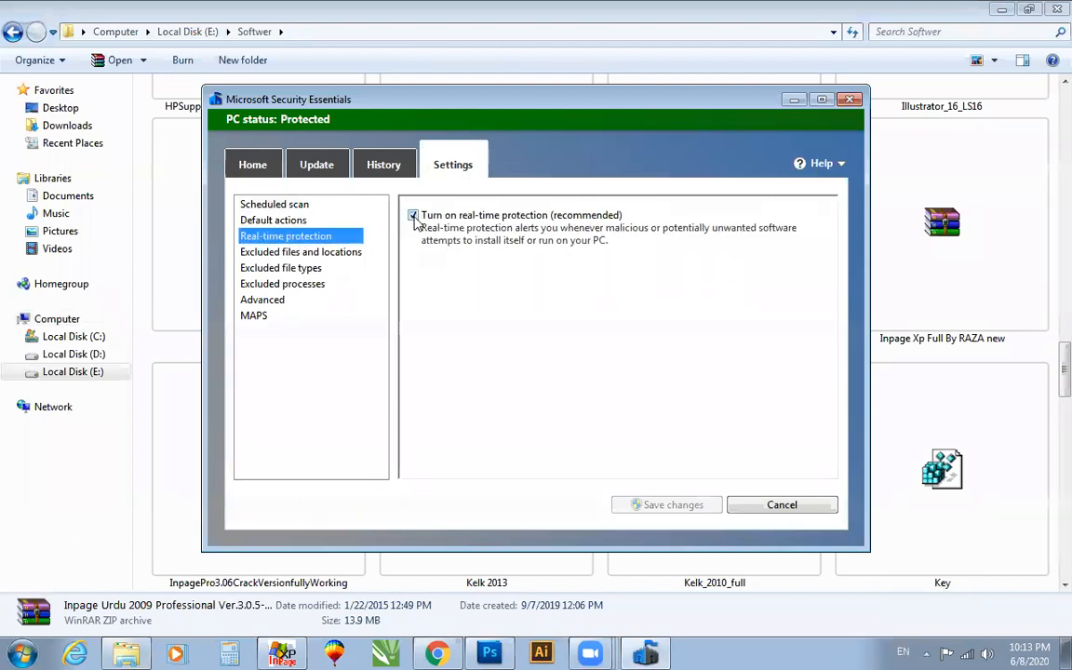
pyautogui.click(414, 216)
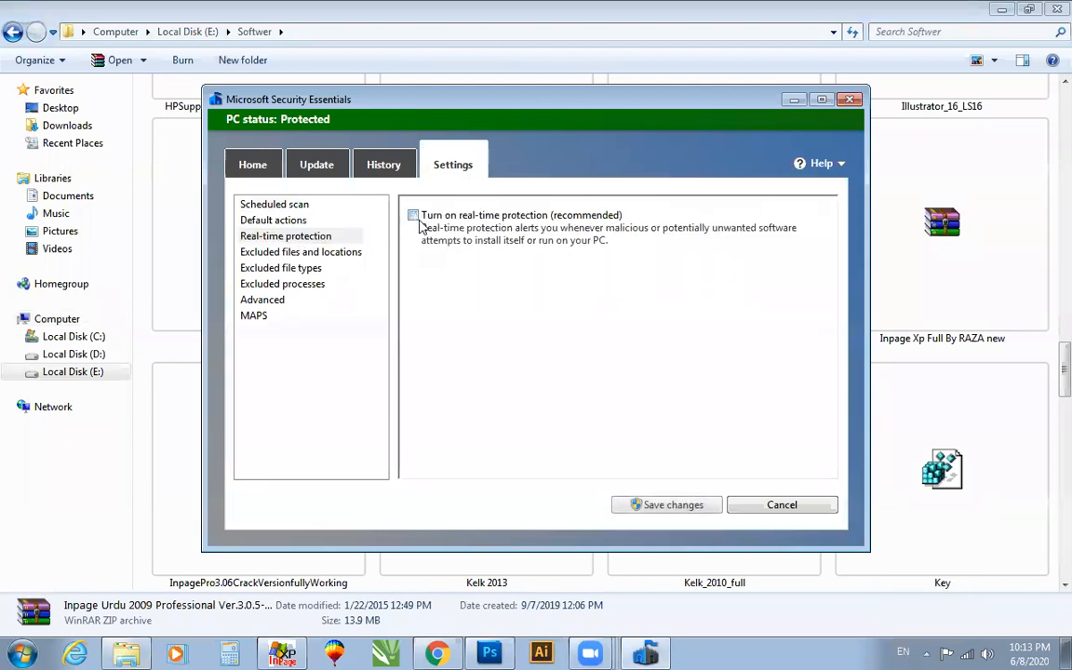
pyautogui.click(656, 503)
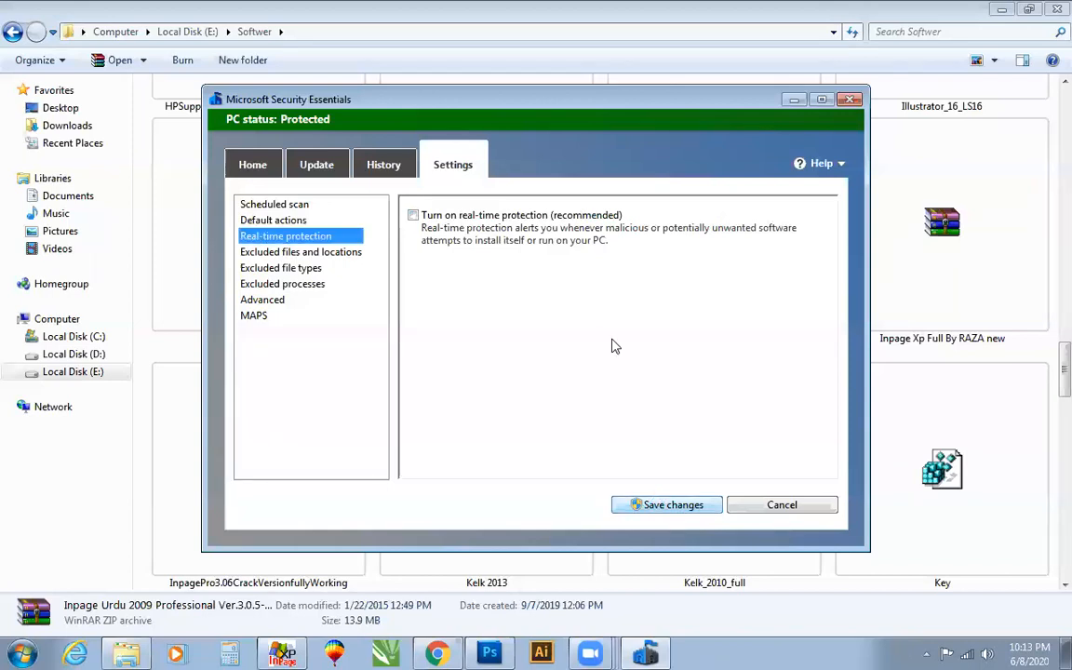
pyautogui.click(793, 101)
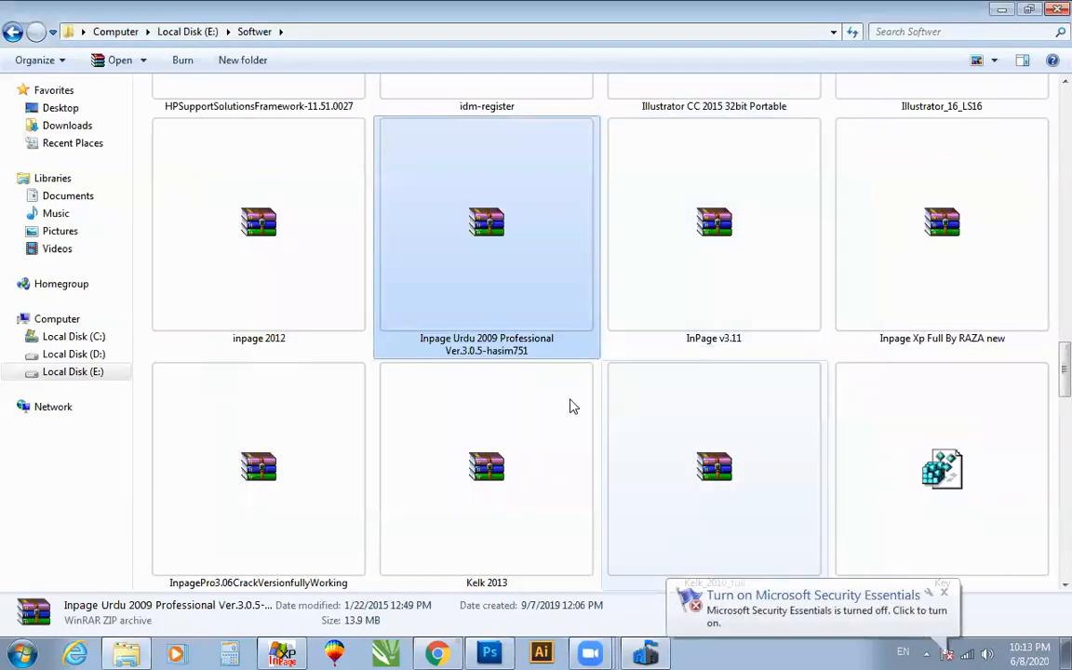
# - Inspect the contents of the Kelk 2013 archive down to its Kelk 2013 Hammad Graphics folder, and put the archive window away
pyautogui.doubleClick(483, 463)
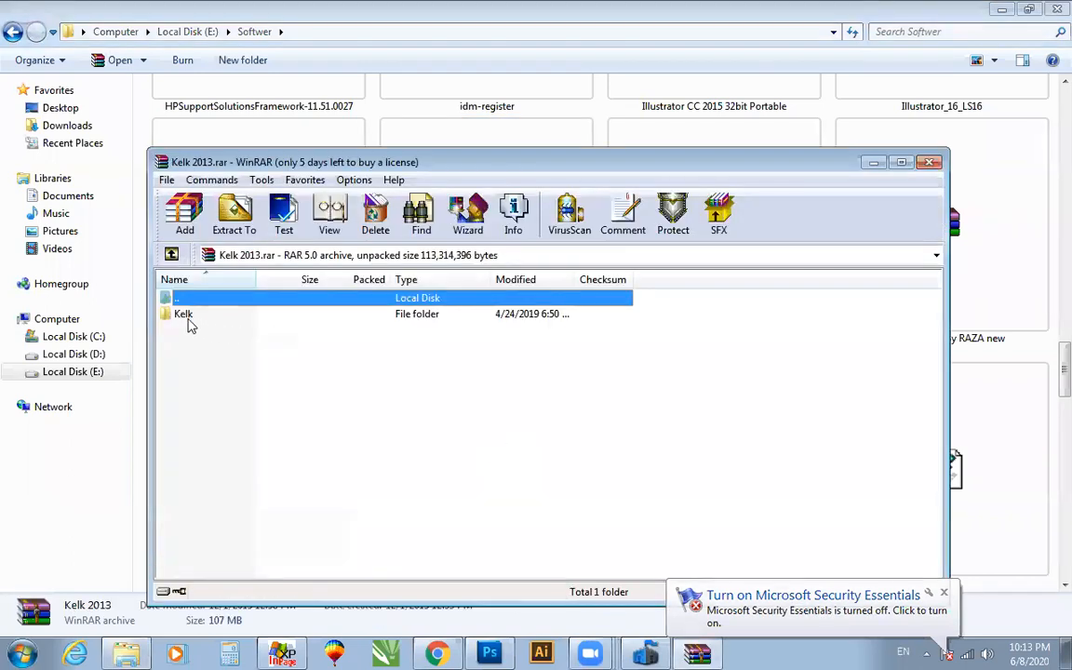
pyautogui.doubleClick(184, 314)
pyautogui.doubleClick(188, 315)
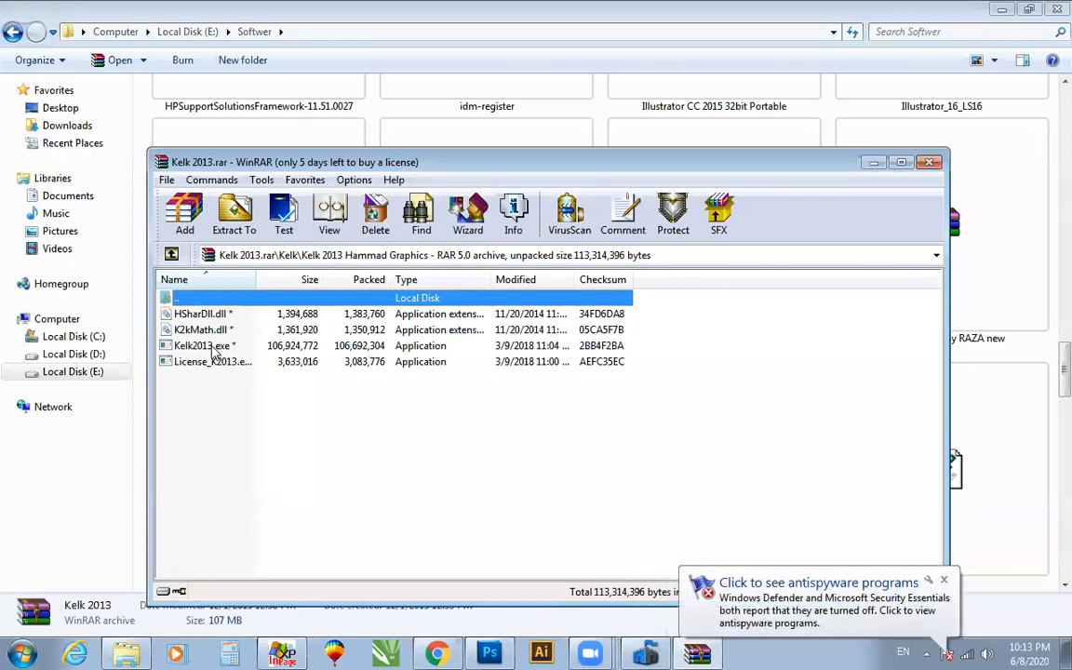
pyautogui.click(873, 164)
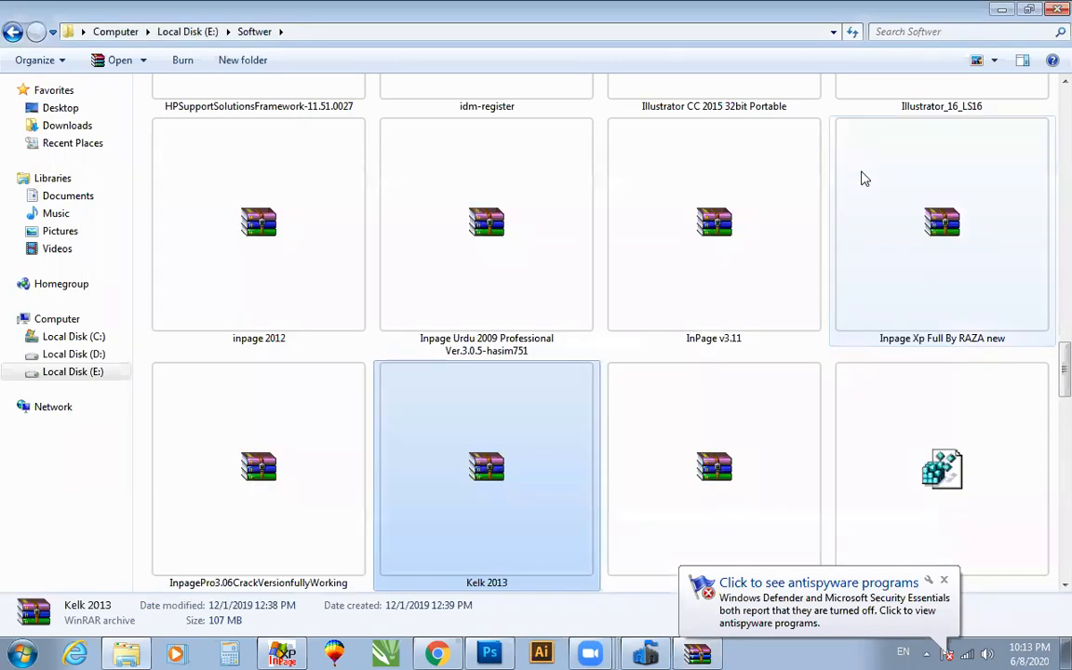
pyautogui.click(944, 581)
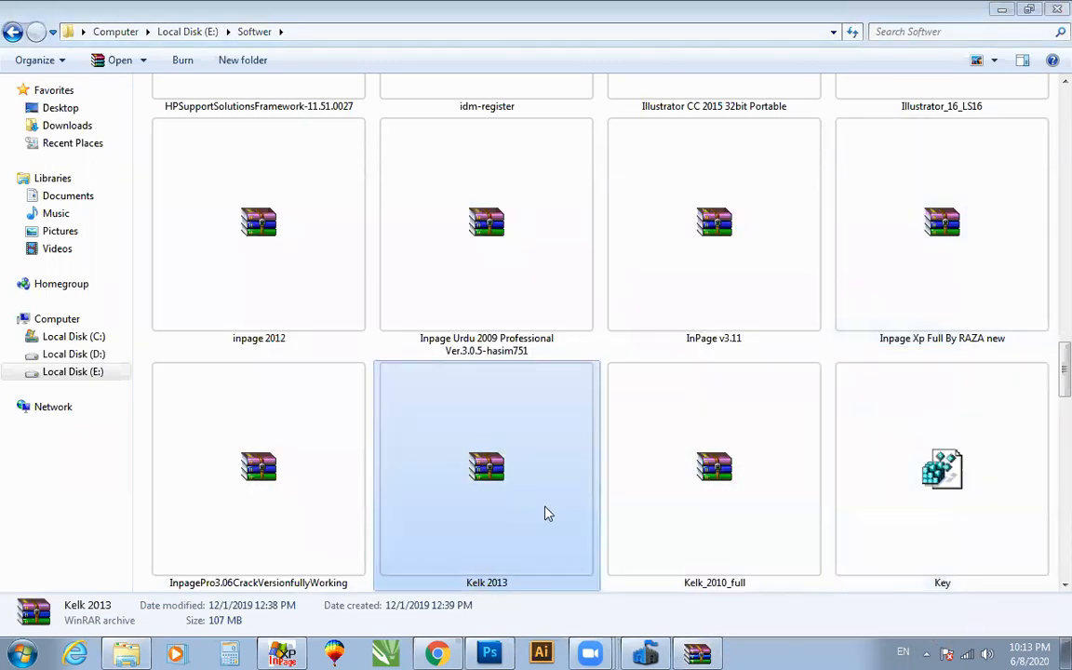
# - Run the Kelk_2010_full.exe installer from the FTF 2010 folder inside the Kelk_2010_full archive
pyautogui.doubleClick(736, 479)
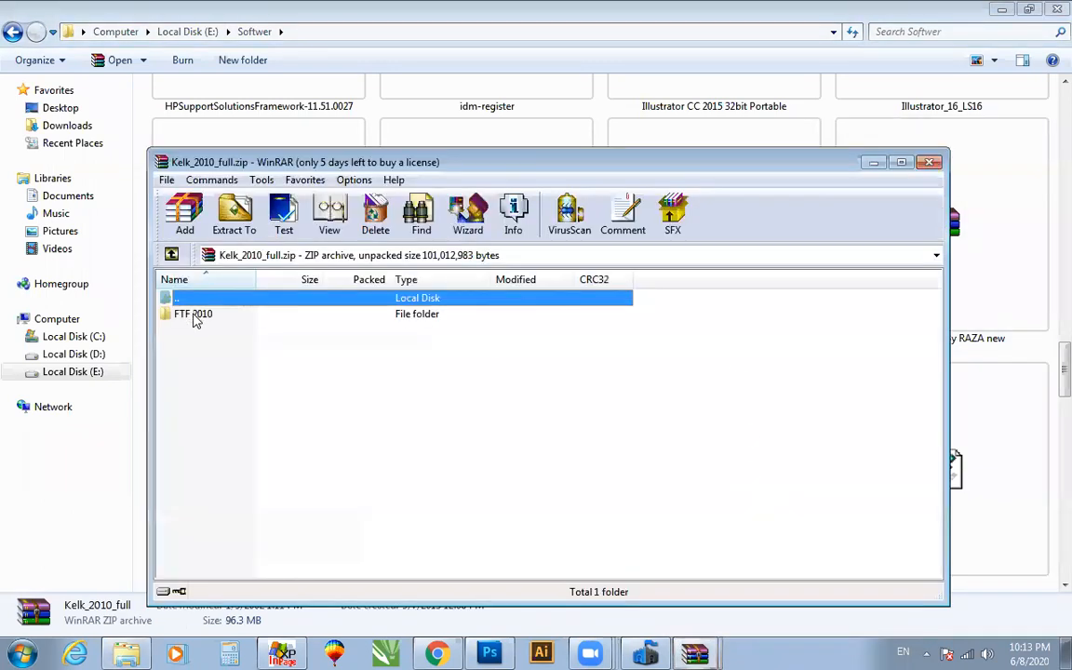
pyautogui.doubleClick(194, 314)
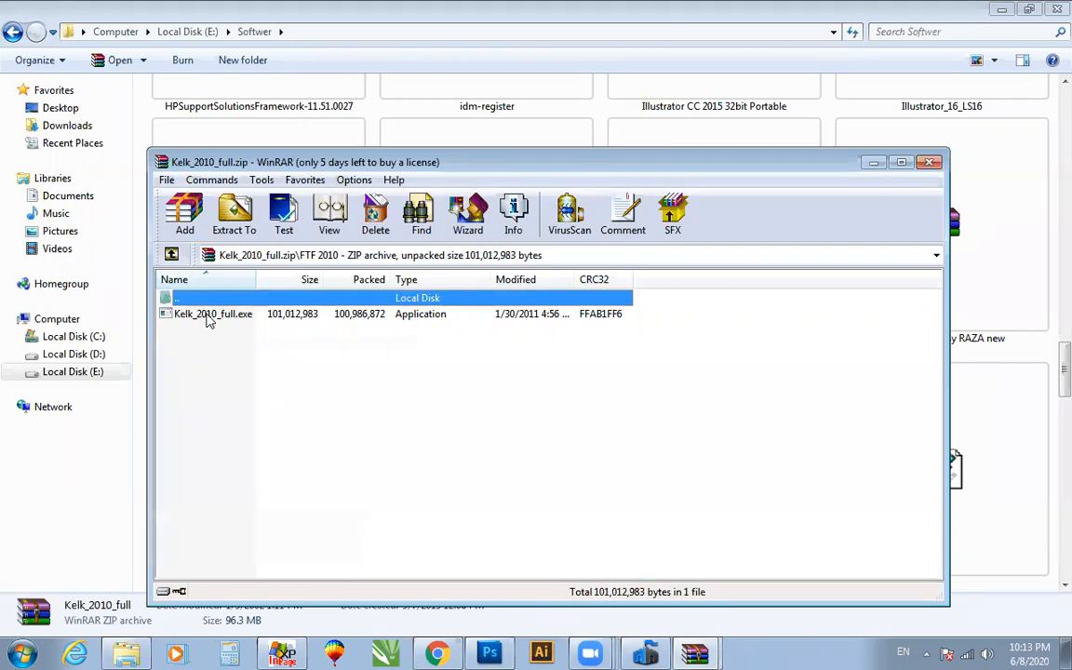
pyautogui.doubleClick(210, 316)
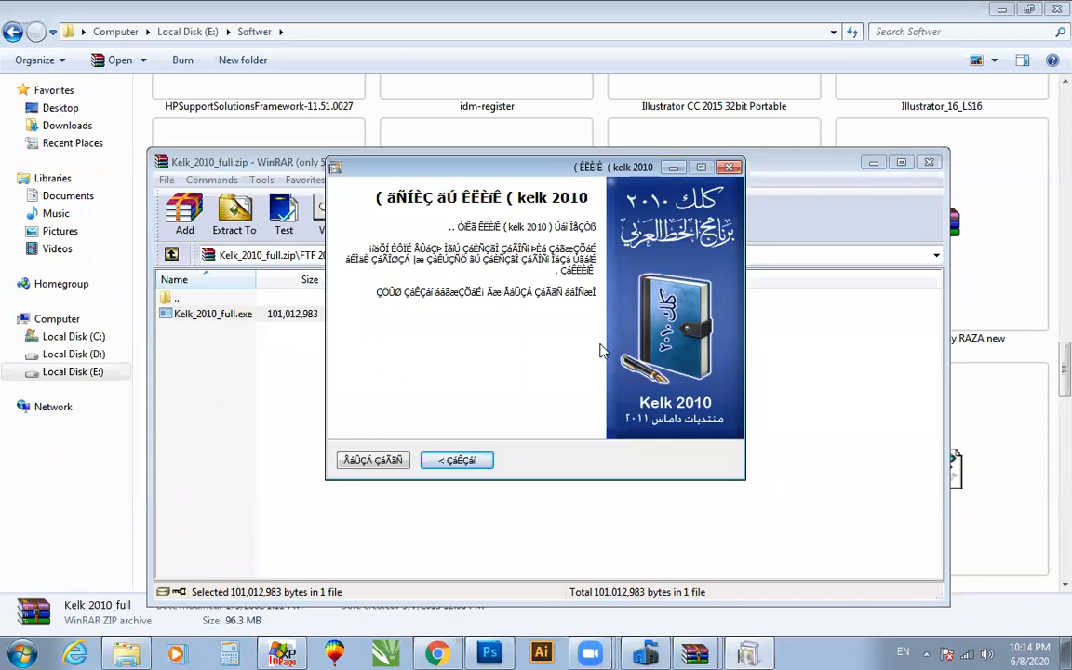
# - Check the installed keyboard input languages in the Control Panel's Region and Language settings, and leave them without making changes
pyautogui.click(23, 653)
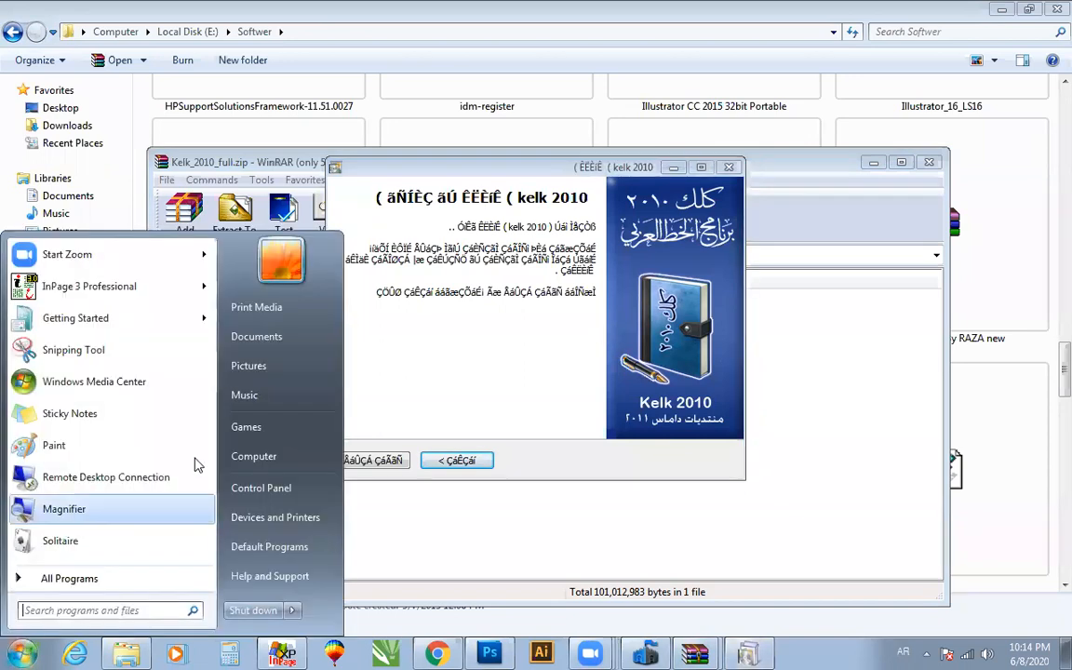
pyautogui.click(255, 490)
pyautogui.click(612, 254)
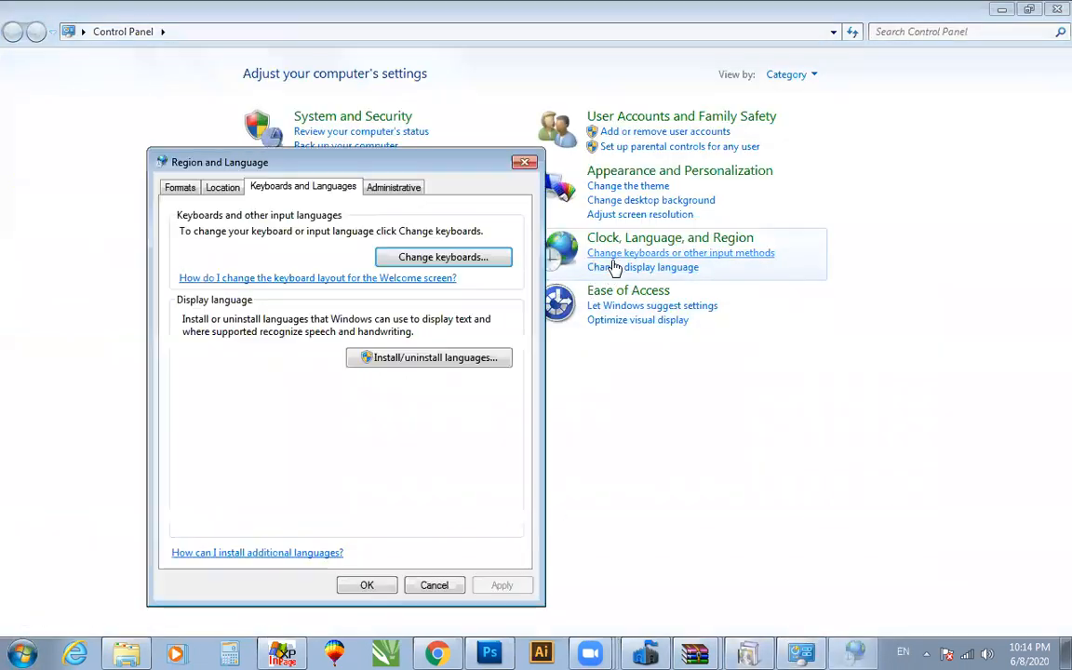
pyautogui.click(434, 260)
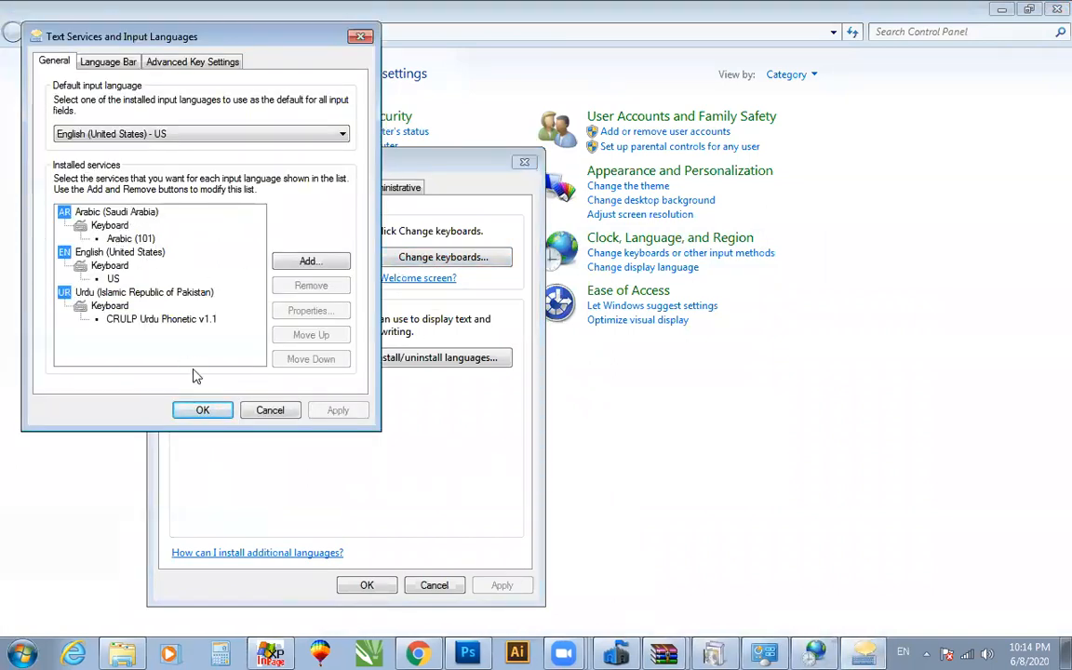
pyautogui.click(265, 413)
pyautogui.click(432, 585)
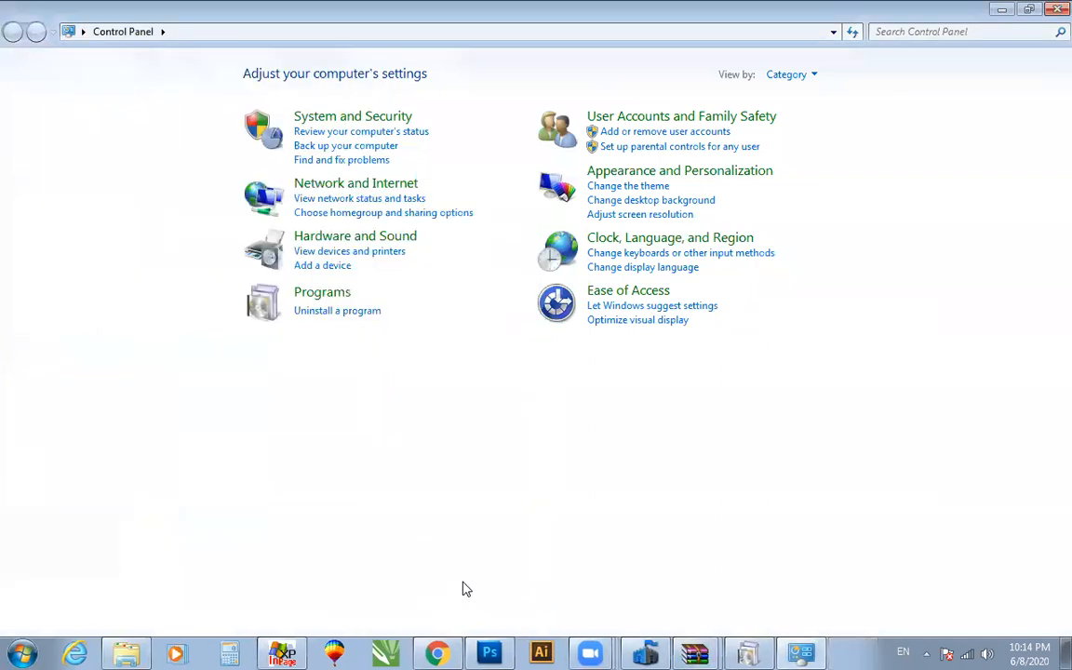
# - Return to the Kelk 2010 installer, accept its terms, choose the second language option for the program component, and start the installation
pyautogui.click(754, 652)
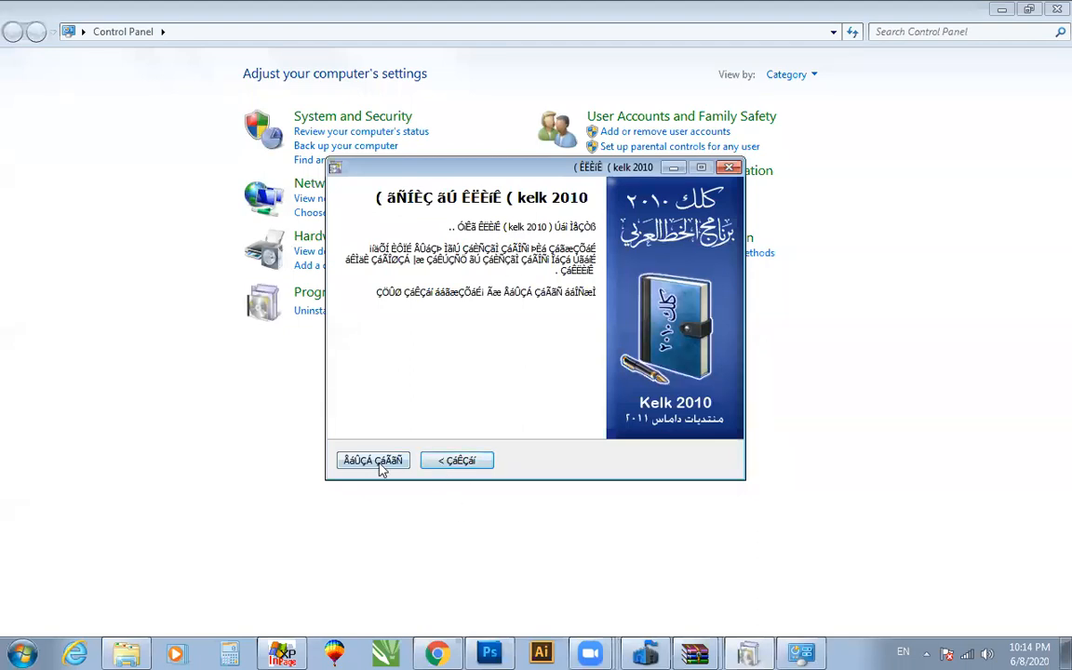
pyautogui.click(459, 462)
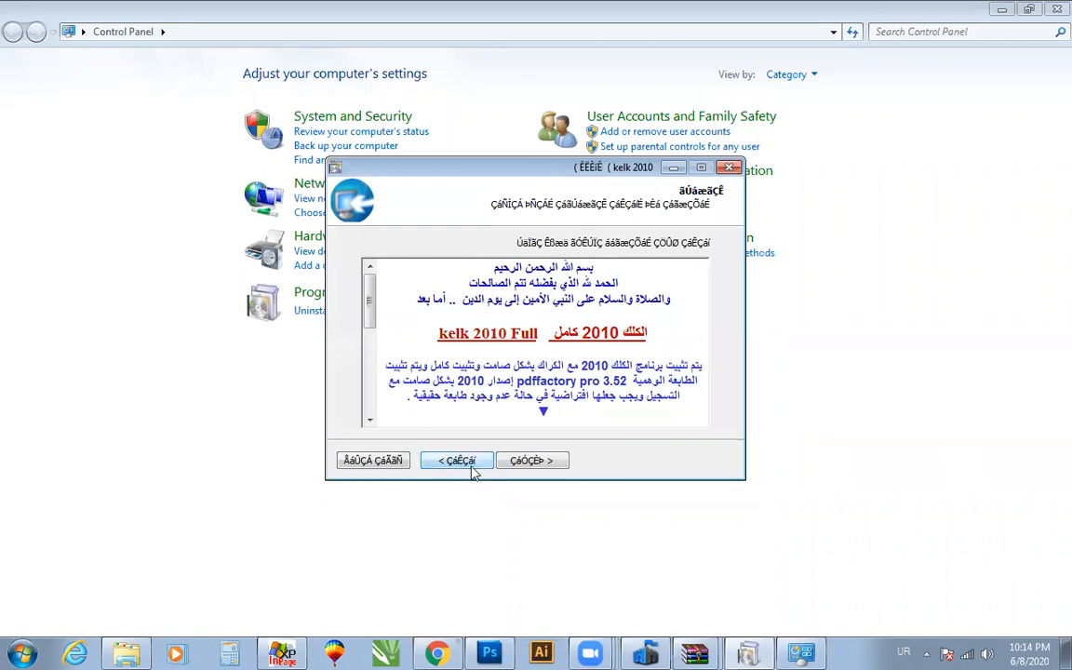
pyautogui.click(460, 462)
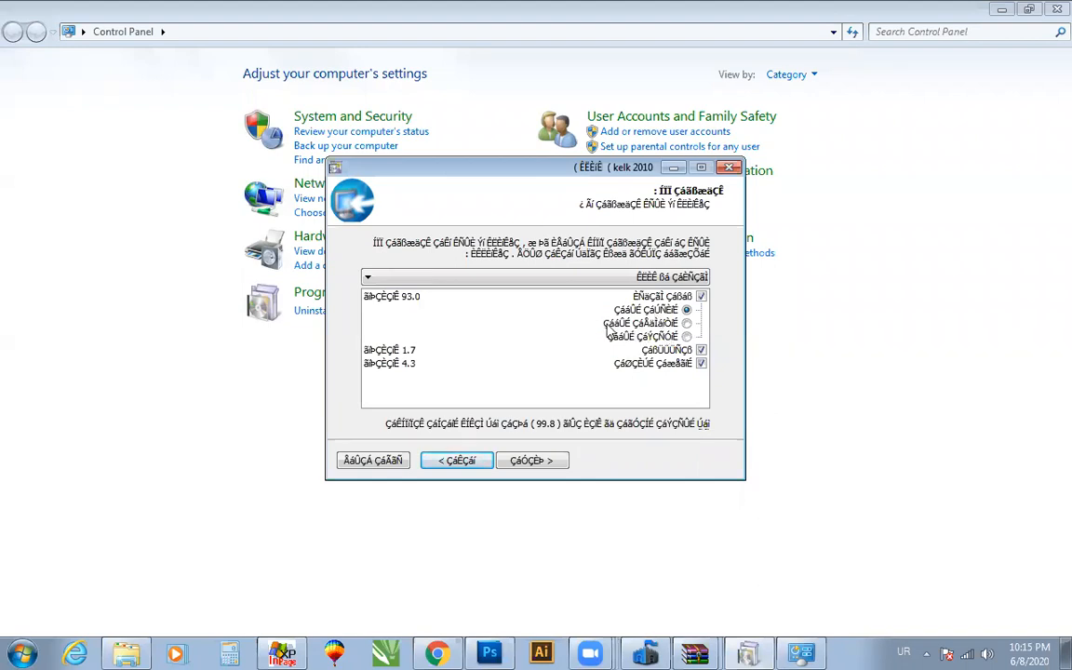
pyautogui.click(687, 324)
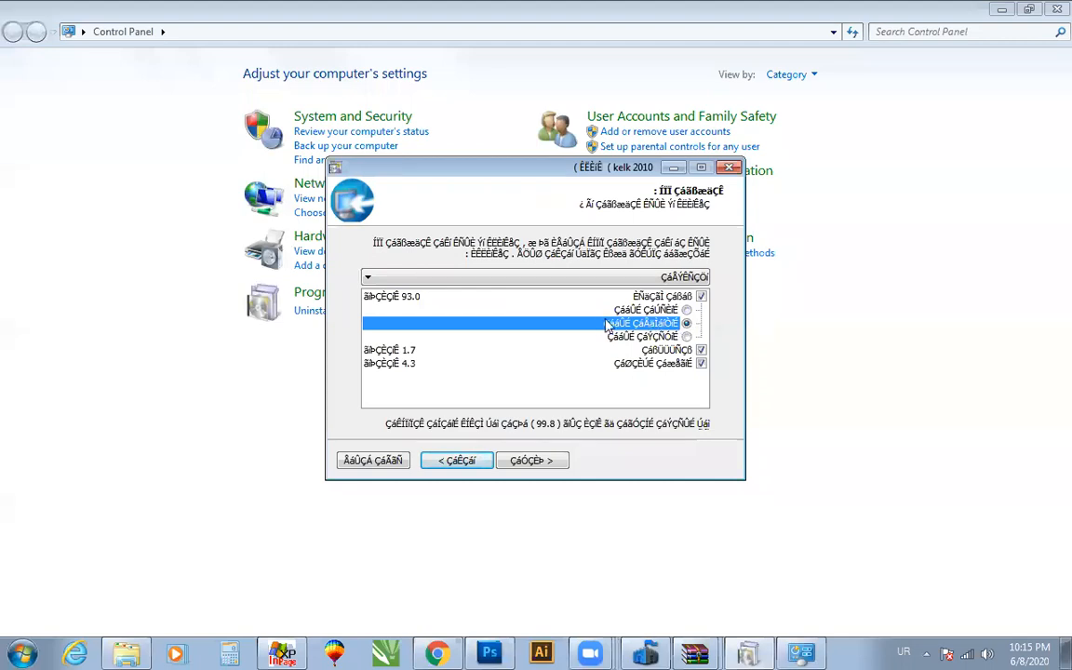
pyautogui.click(461, 469)
pyautogui.click(462, 468)
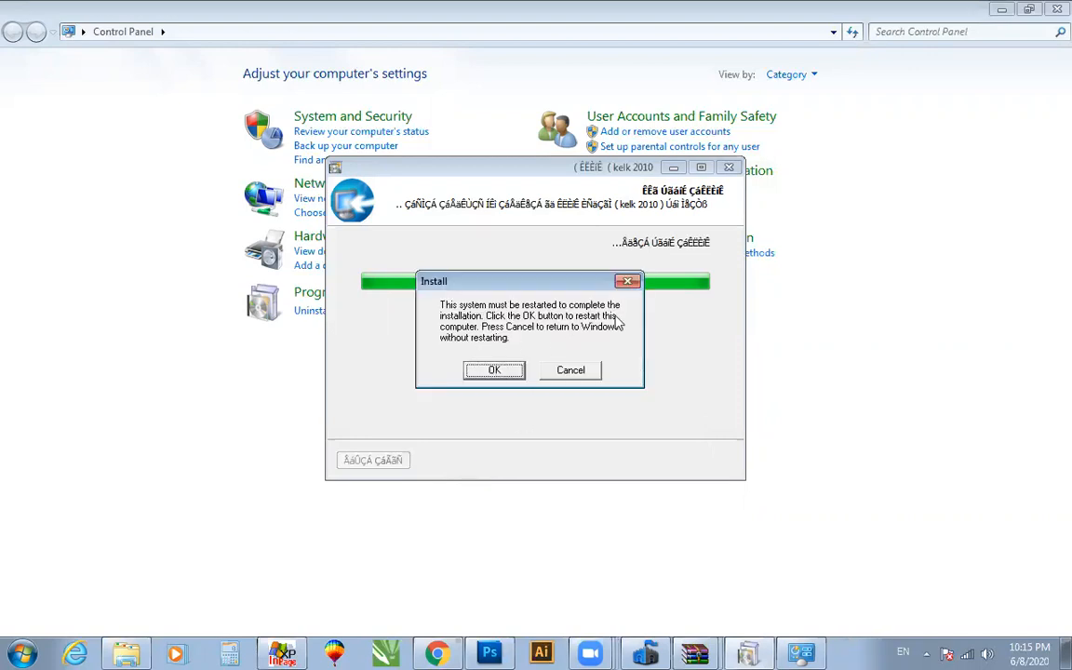
# - Accept the restart request from the Kelk 2010 installer, cancel the restart at the open-programs screen, and finish the setup wizard
pyautogui.click(494, 370)
pyautogui.click(493, 370)
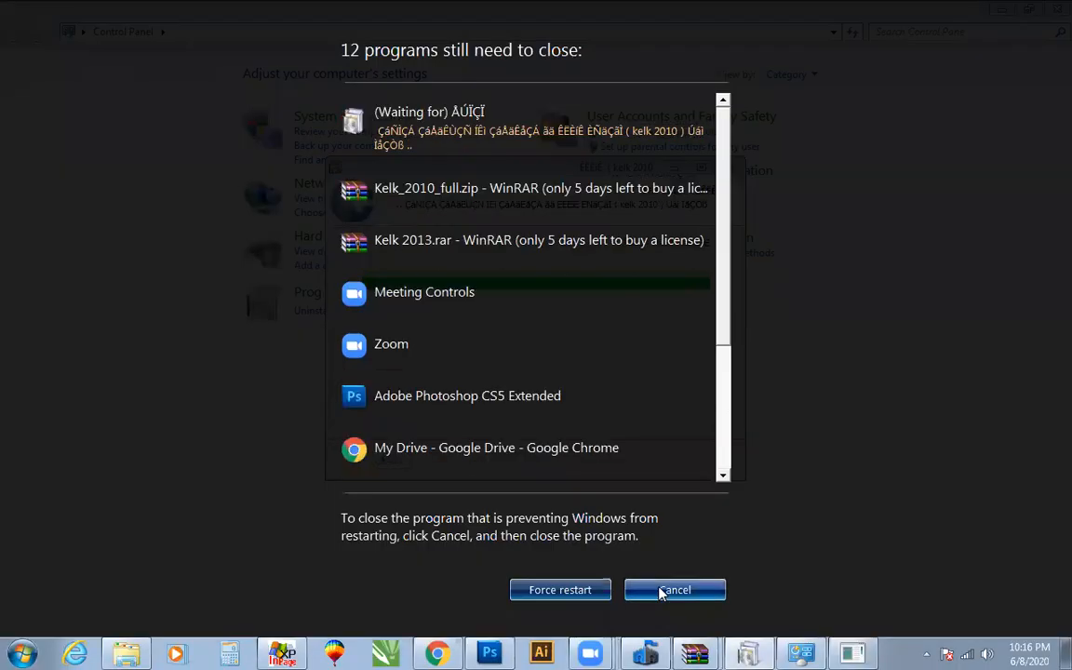
pyautogui.click(661, 590)
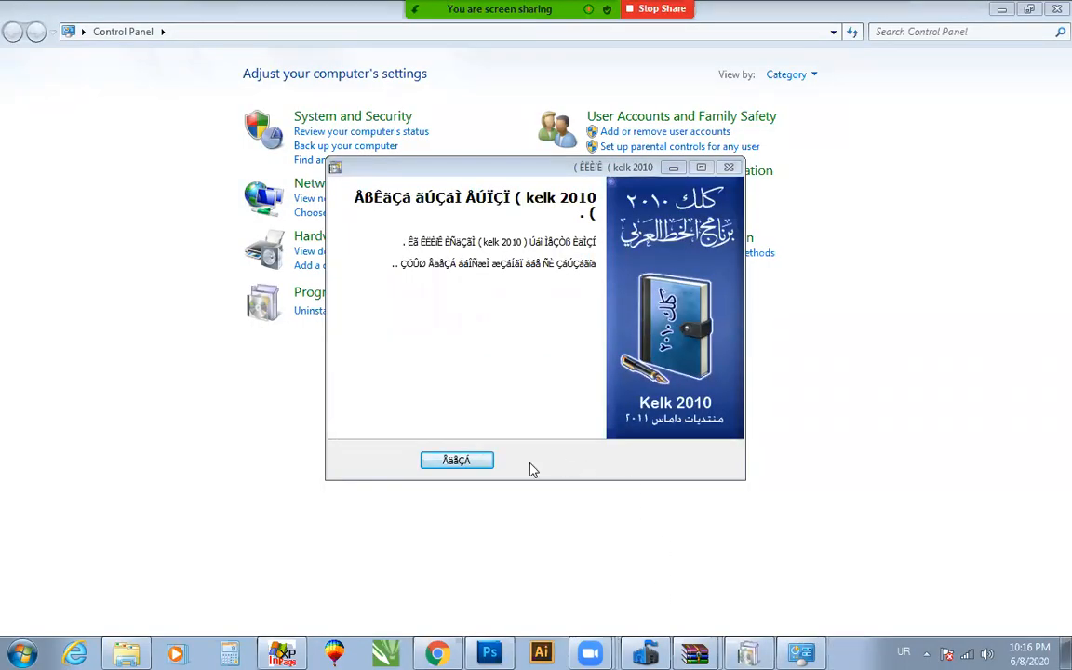
pyautogui.click(474, 465)
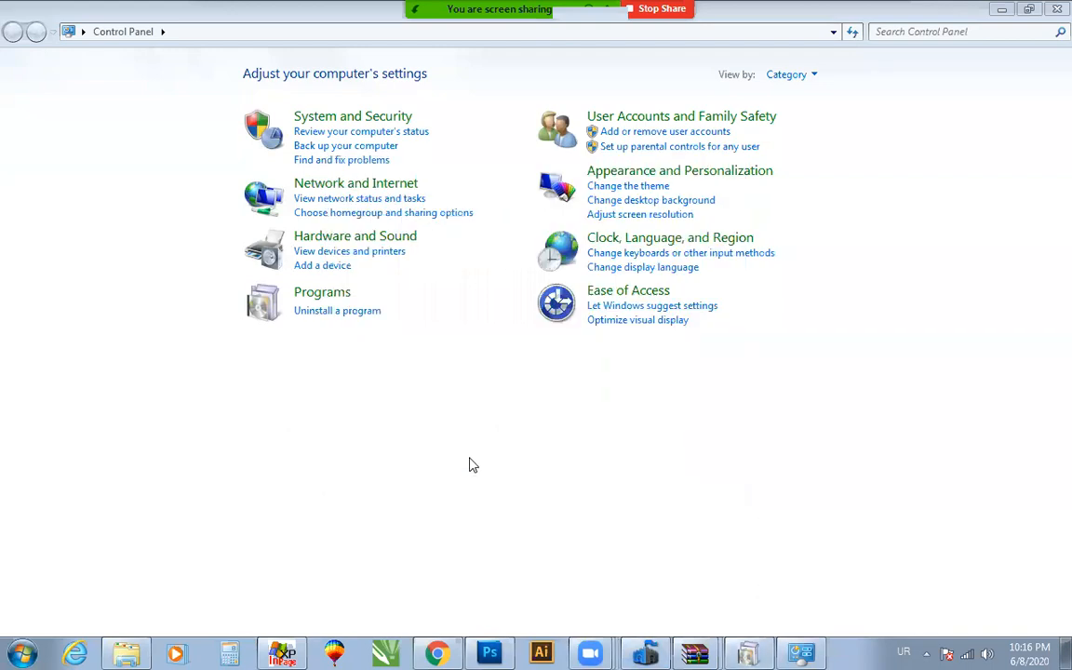
# - Minimise the Control Panel, WinRAR and Softwer folder windows to show the desktop
pyautogui.click(1003, 11)
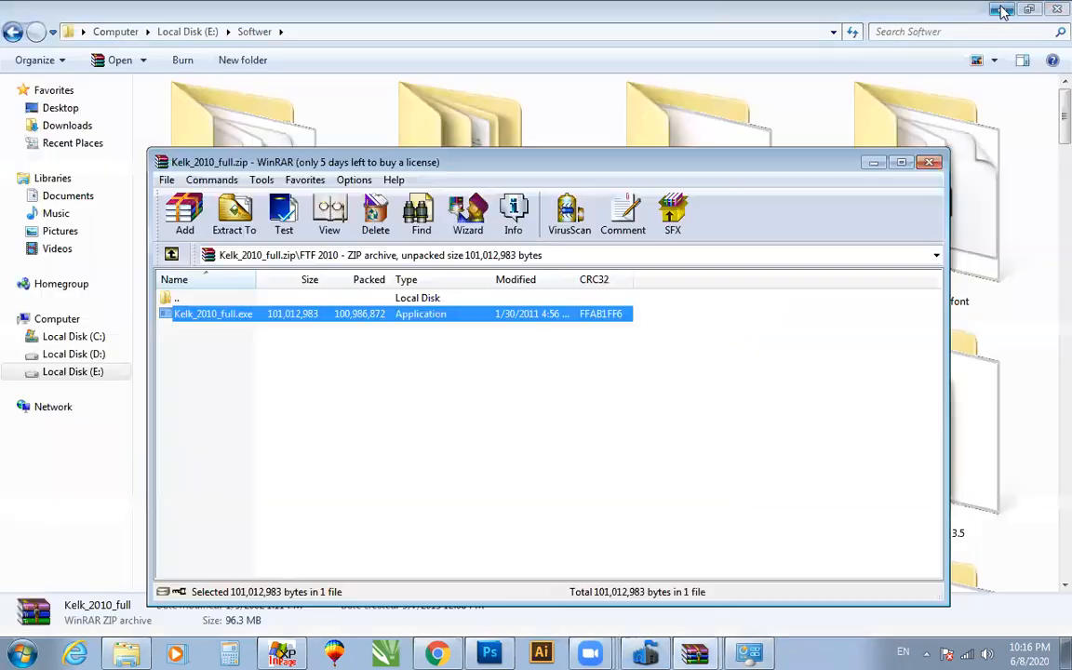
pyautogui.click(875, 164)
pyautogui.click(1001, 10)
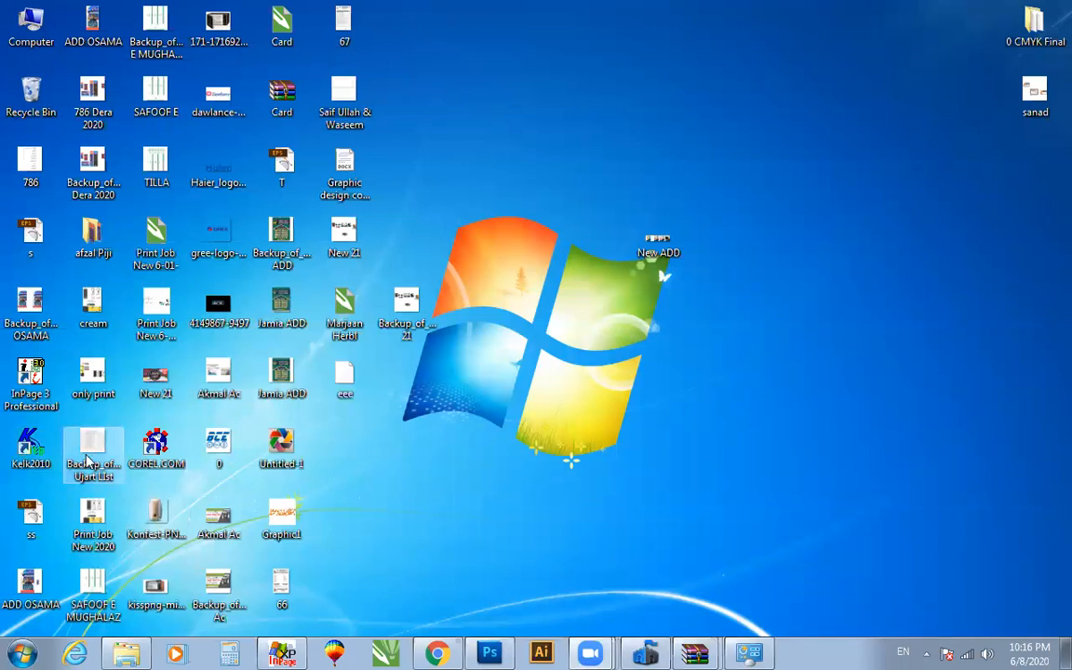
pyautogui.click(694, 653)
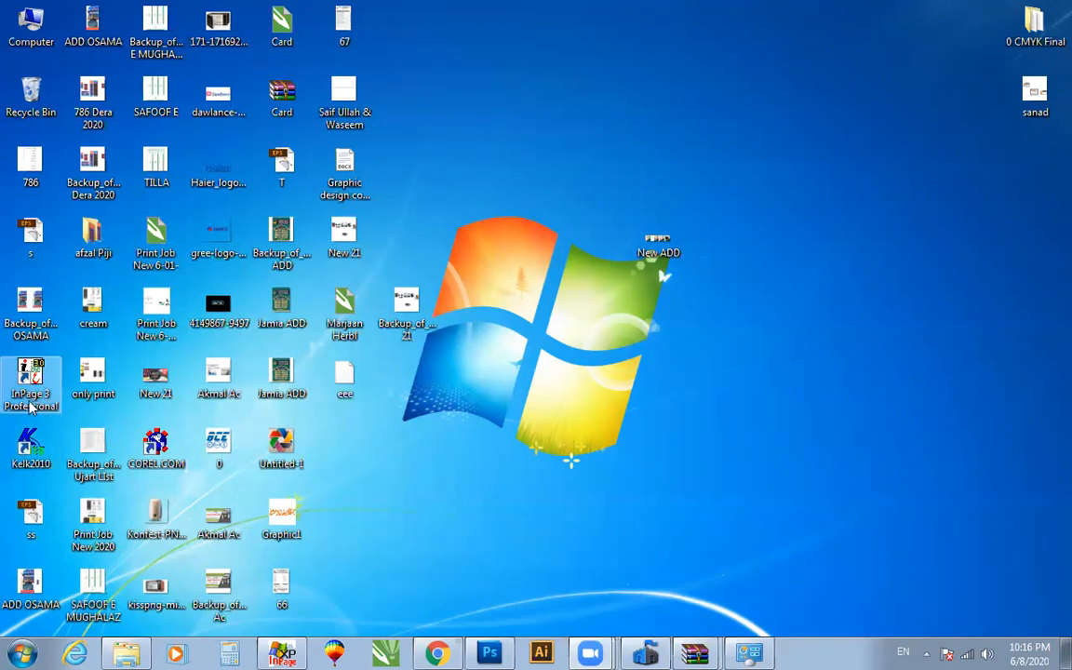
# - Try to run the Kelk2010 desktop shortcut as administrator, and retry once after dismissing the first message
pyautogui.rightClick(31, 449)
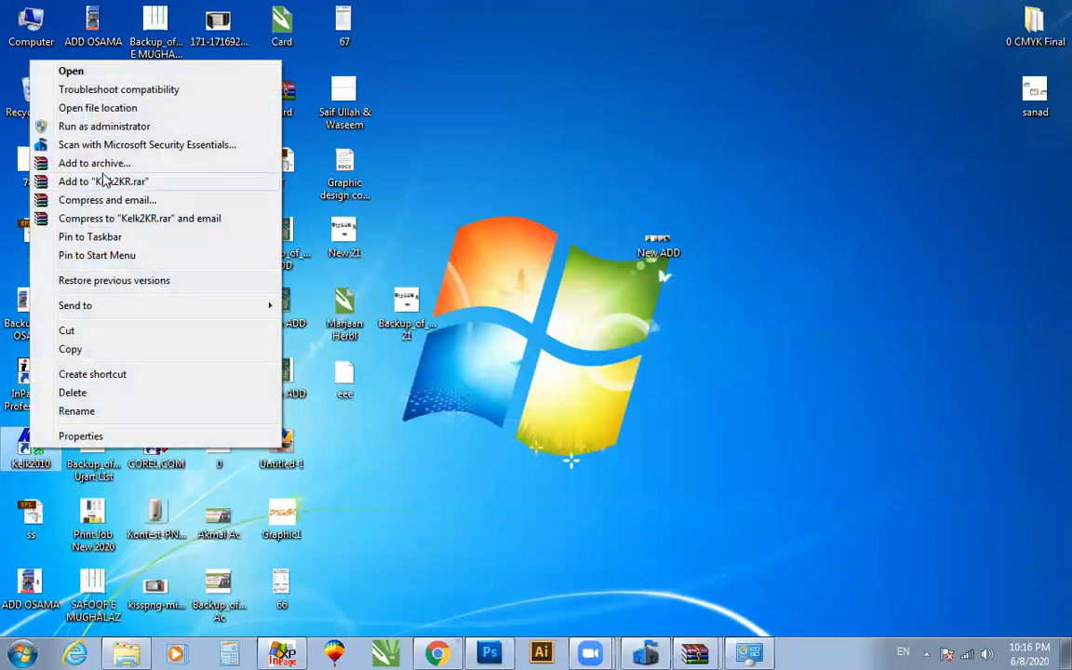
pyautogui.click(106, 127)
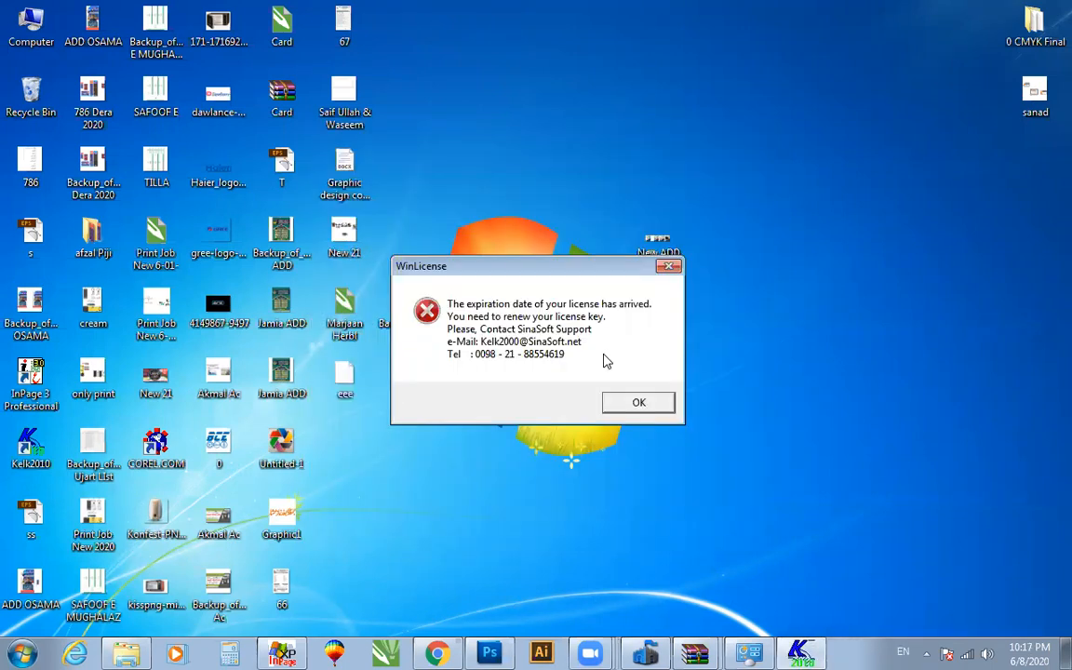
pyautogui.click(640, 404)
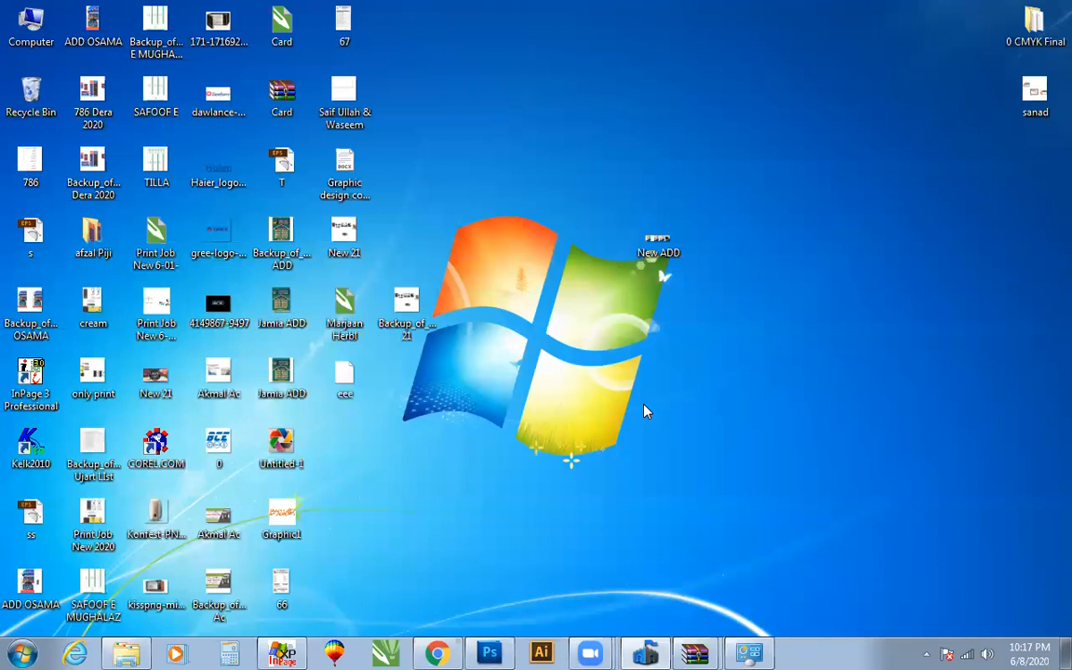
pyautogui.rightClick(26, 445)
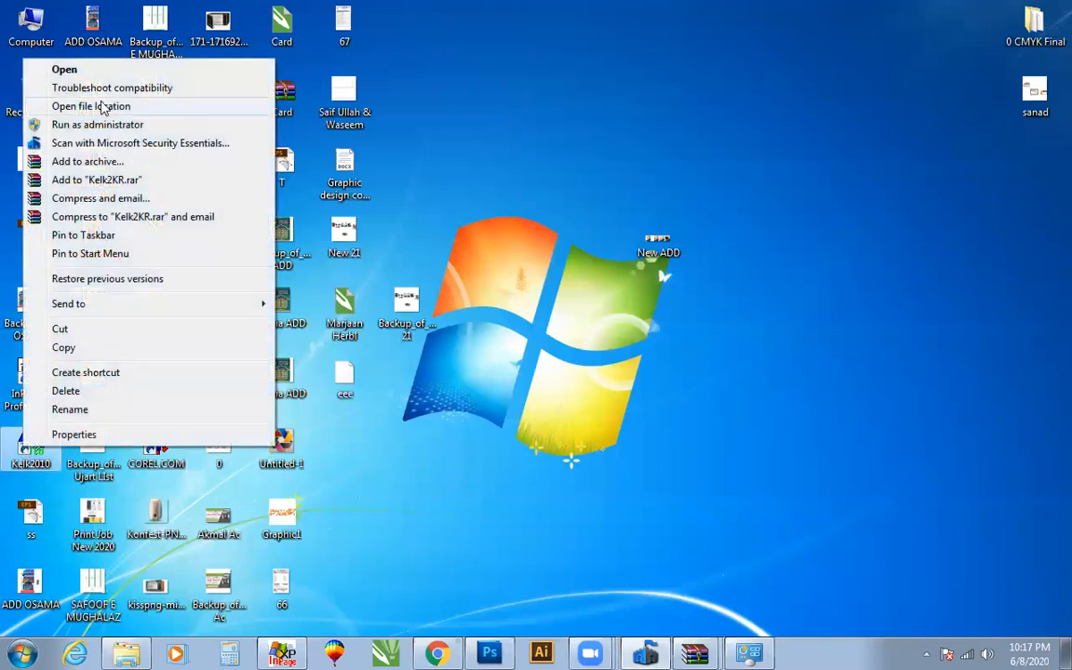
pyautogui.click(82, 130)
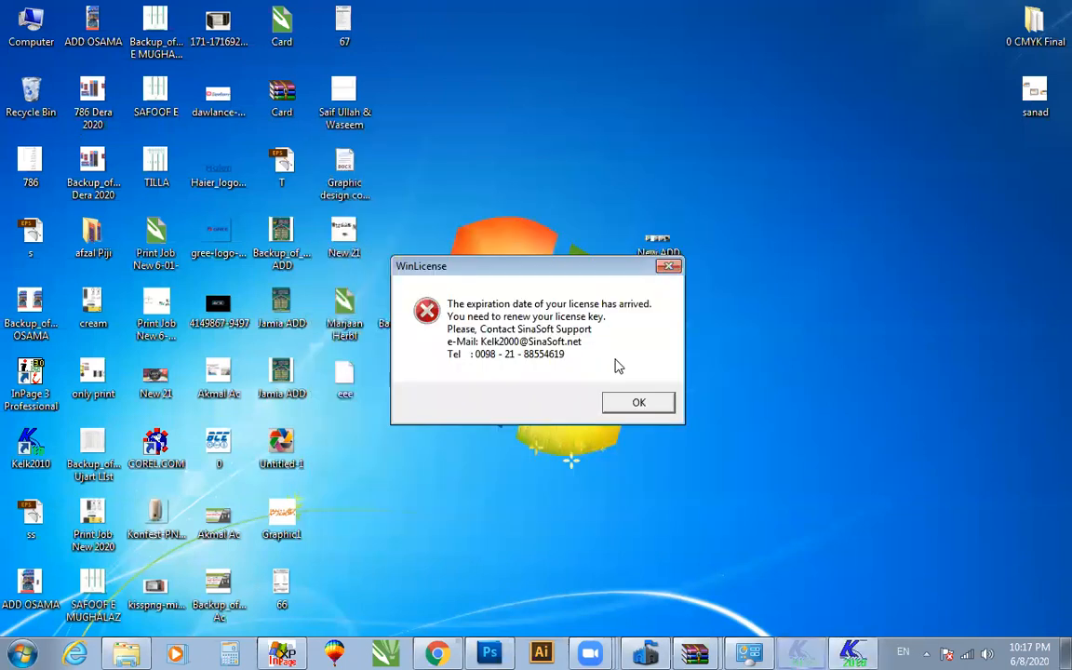
pyautogui.click(637, 404)
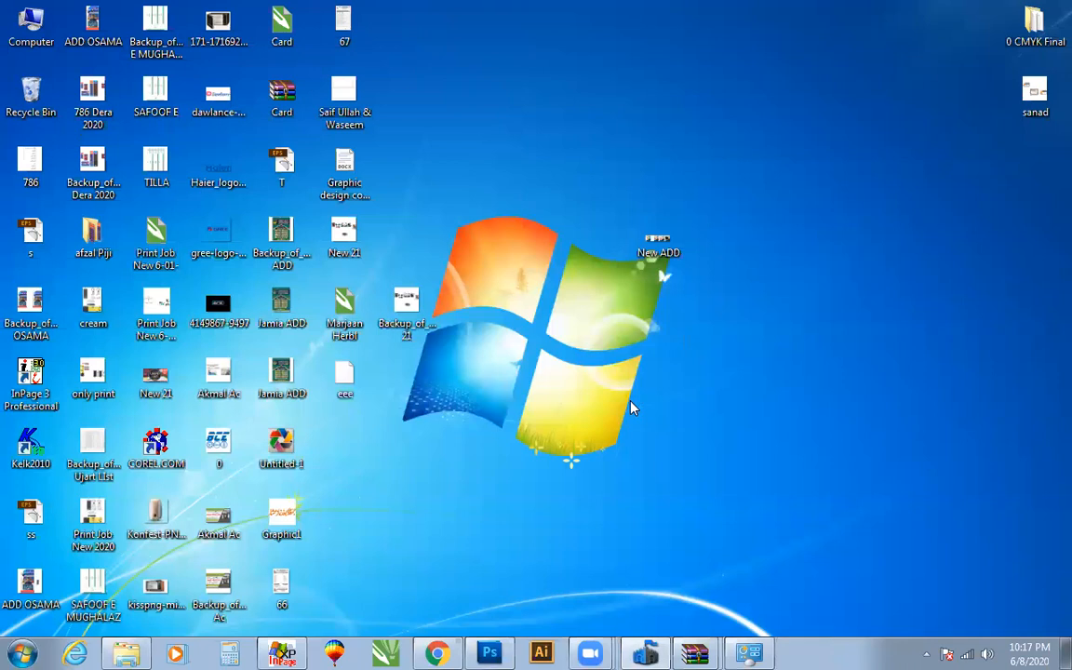